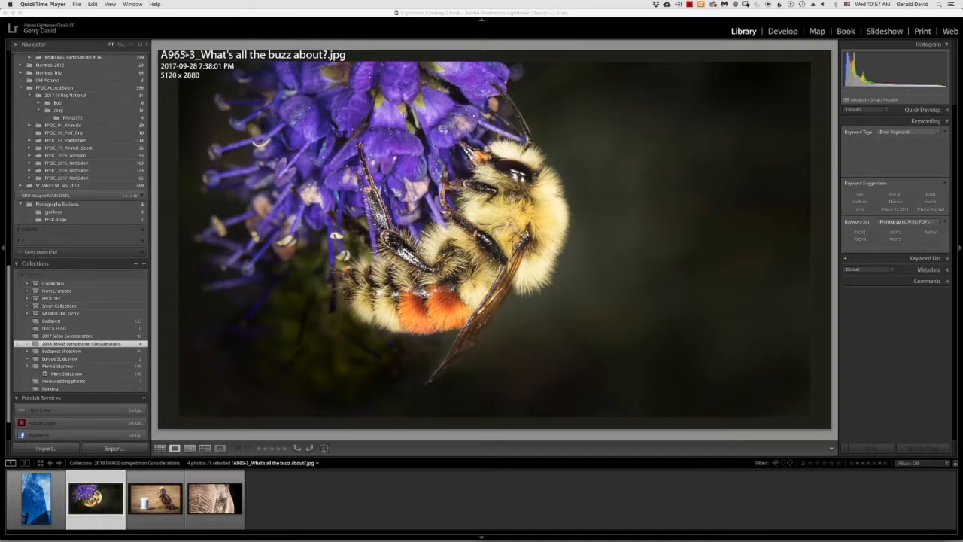
Open the export settings for the selected bee photo.
click(89, 34)
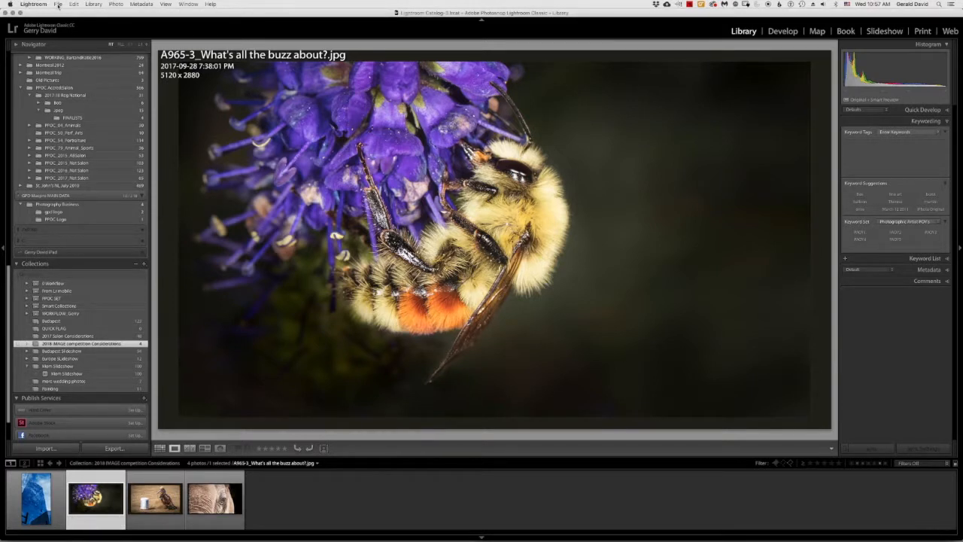
click(58, 5)
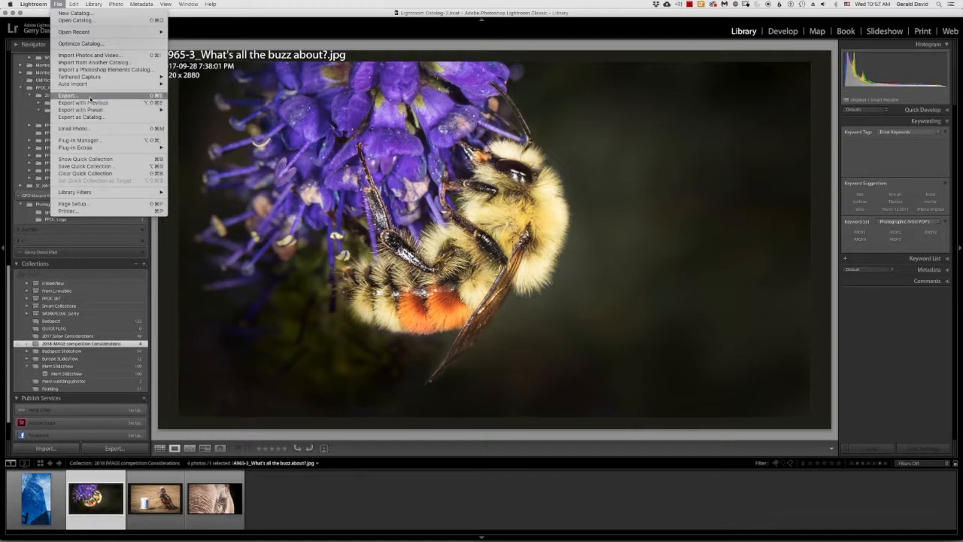
click(89, 96)
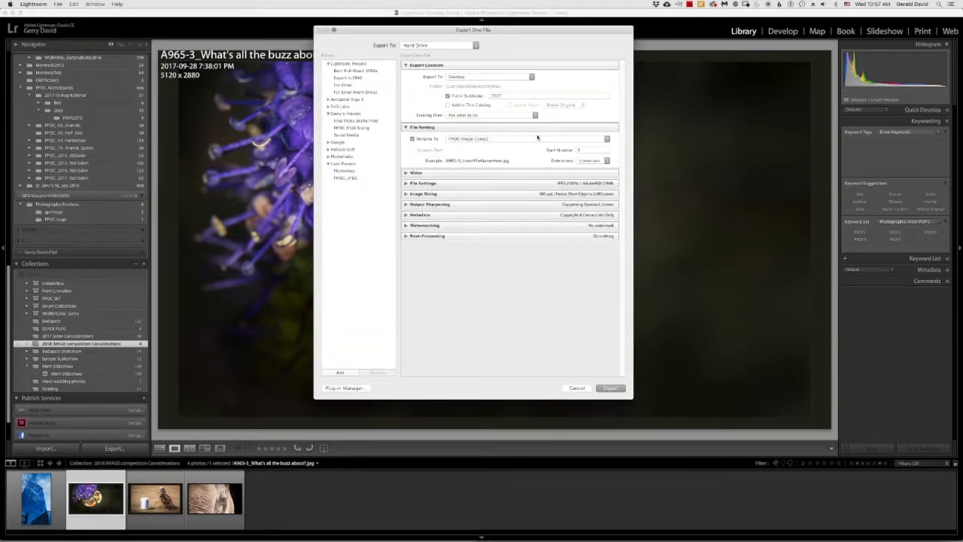
click(607, 140)
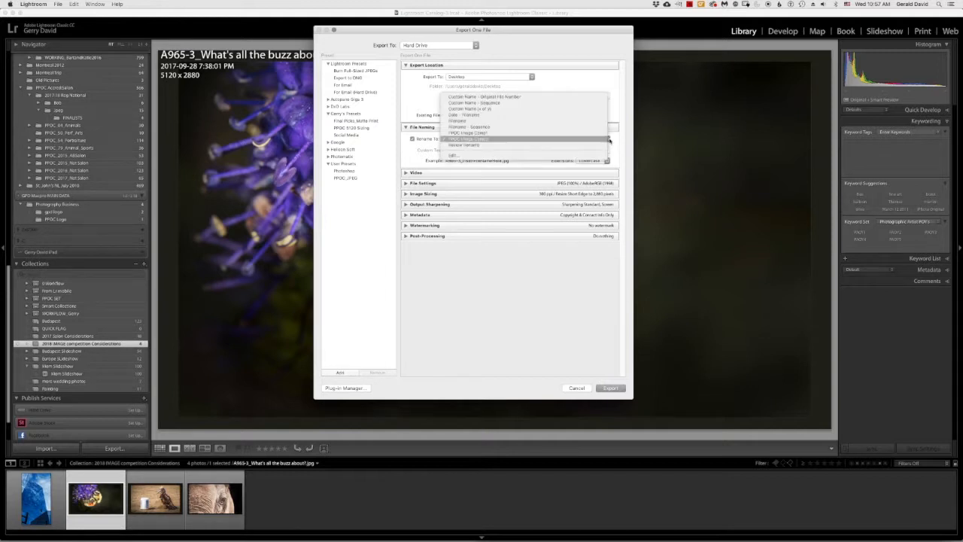
click(598, 137)
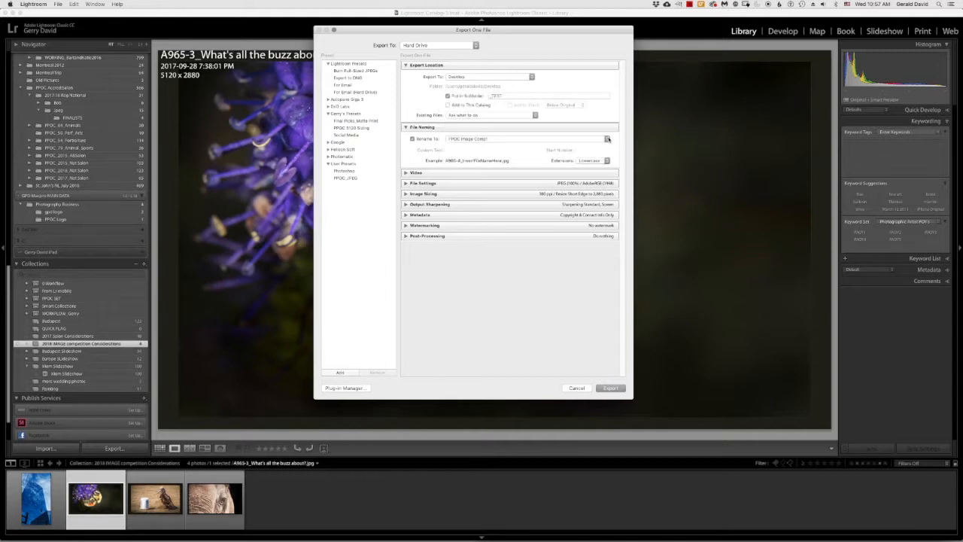
click(599, 138)
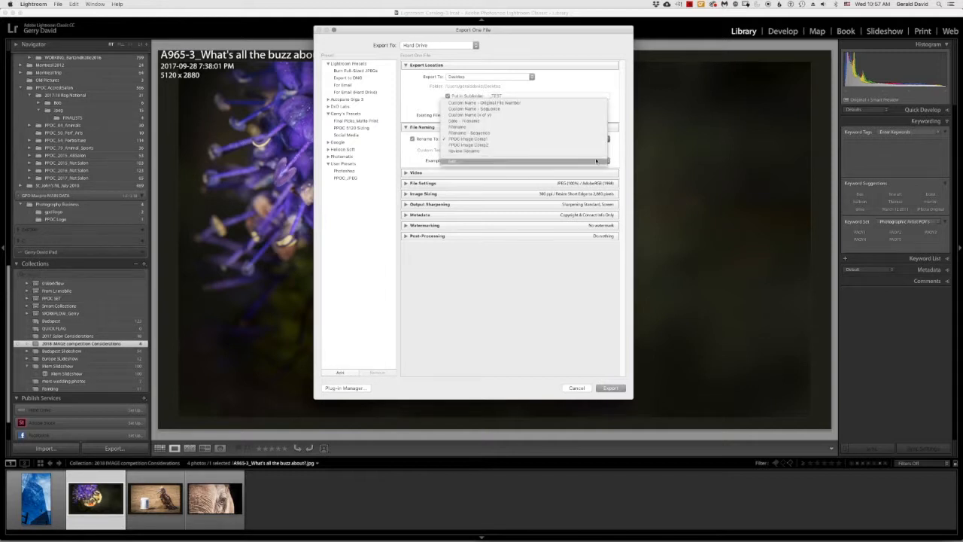
click(597, 160)
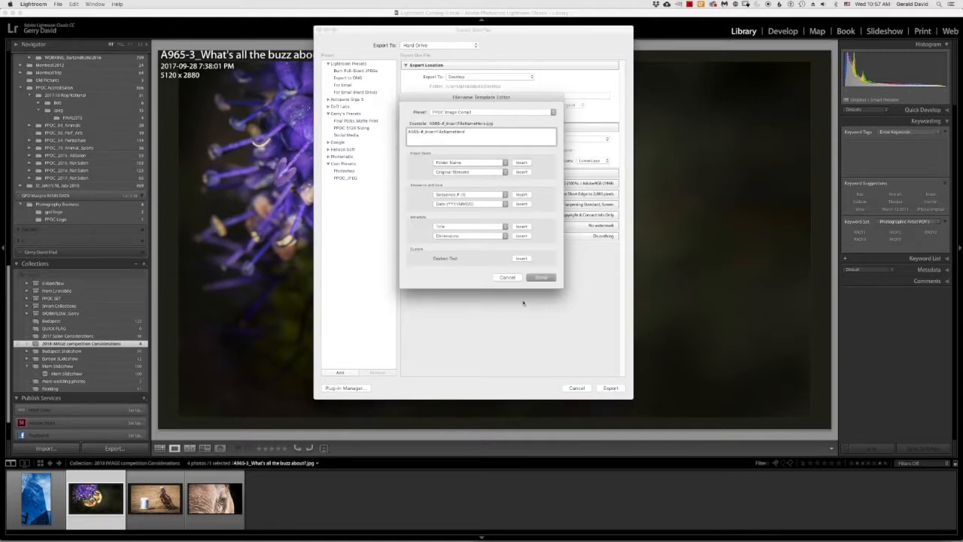
click(508, 277)
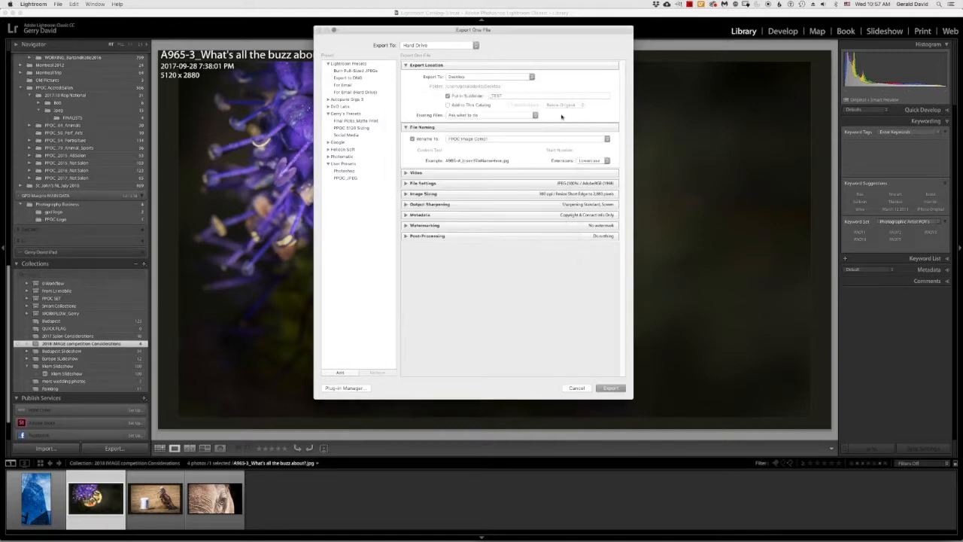
click(607, 139)
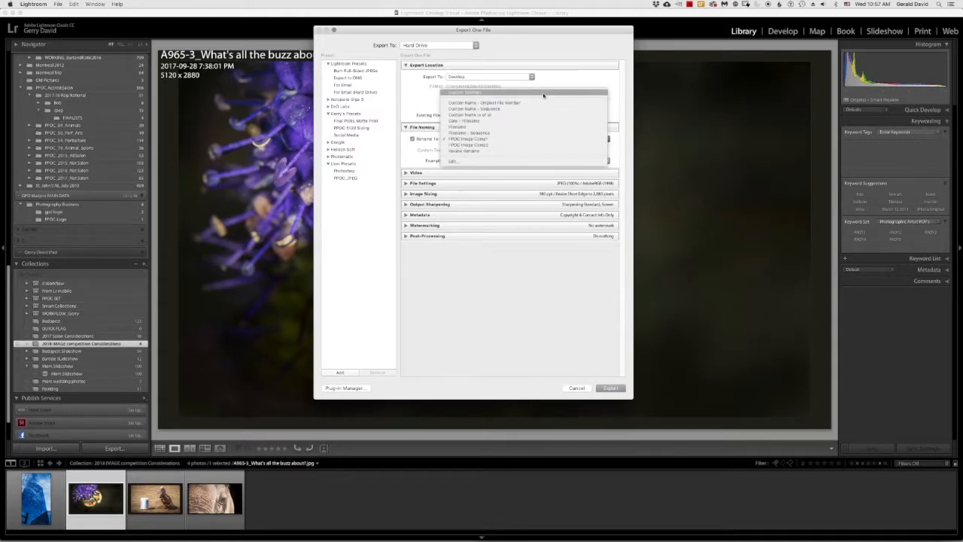
click(544, 95)
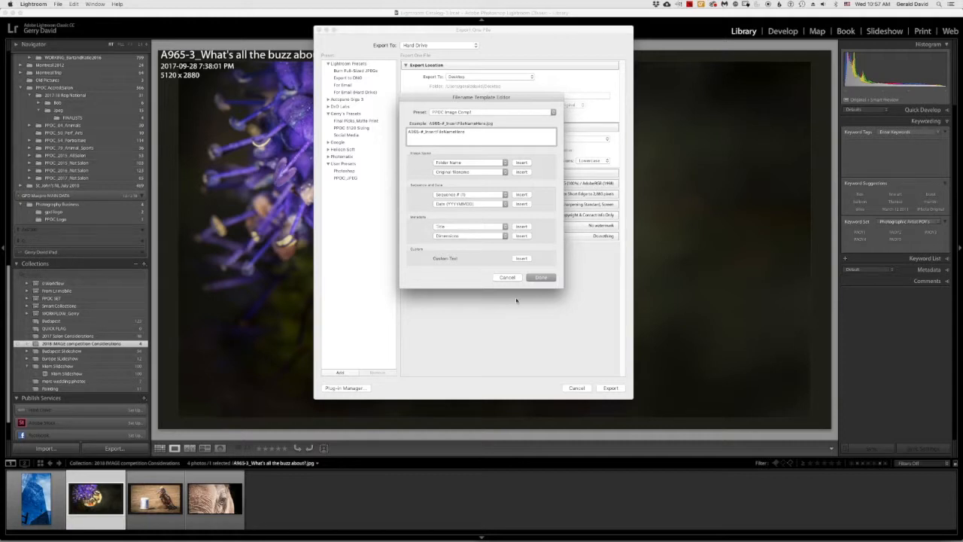
click(509, 279)
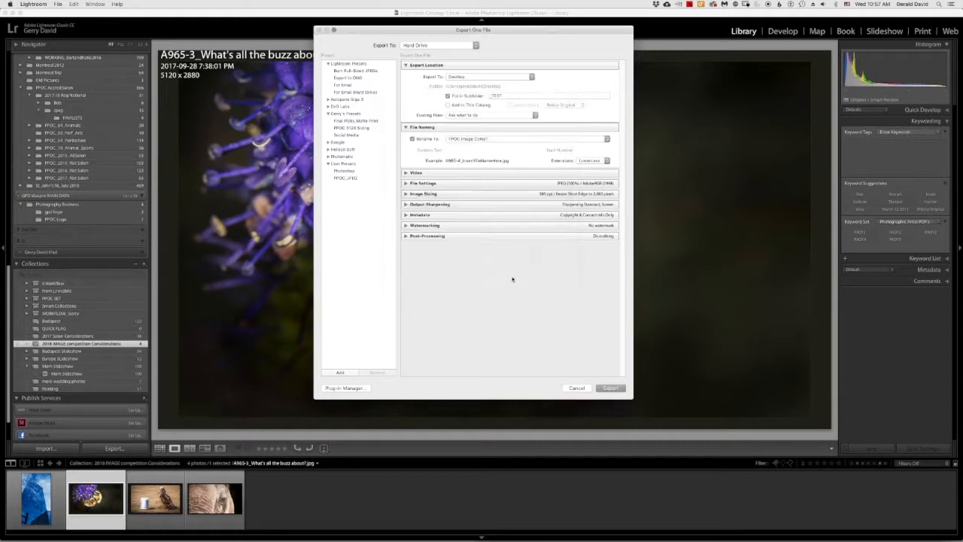
click(607, 139)
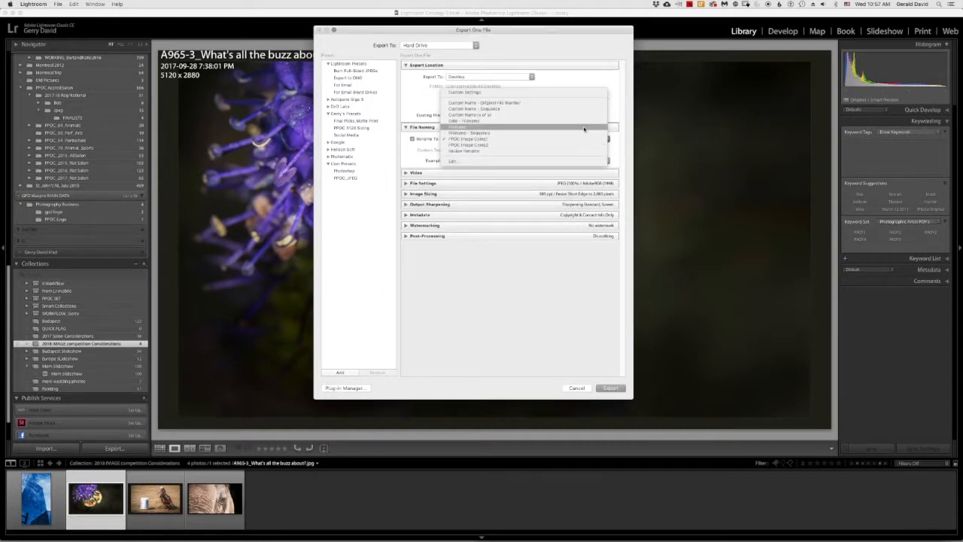
click(585, 129)
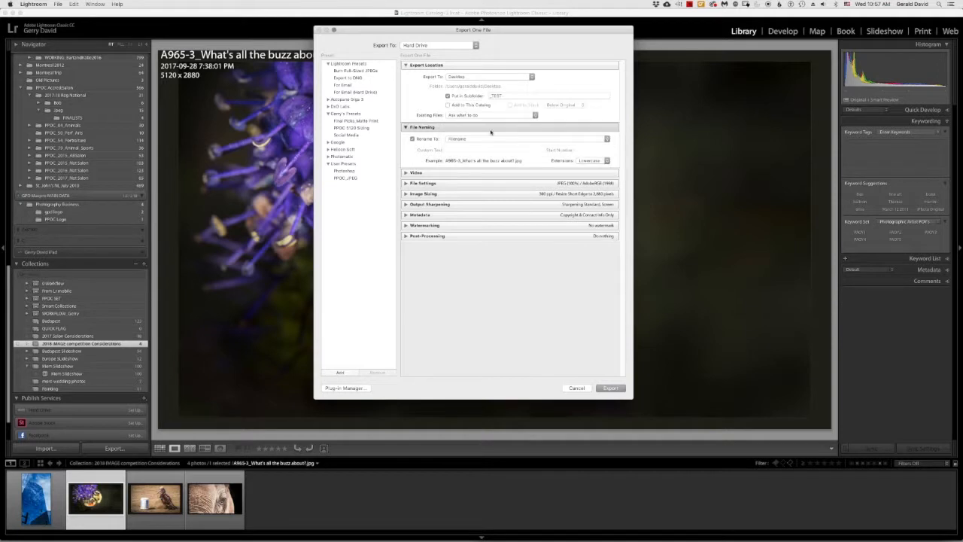
click(607, 140)
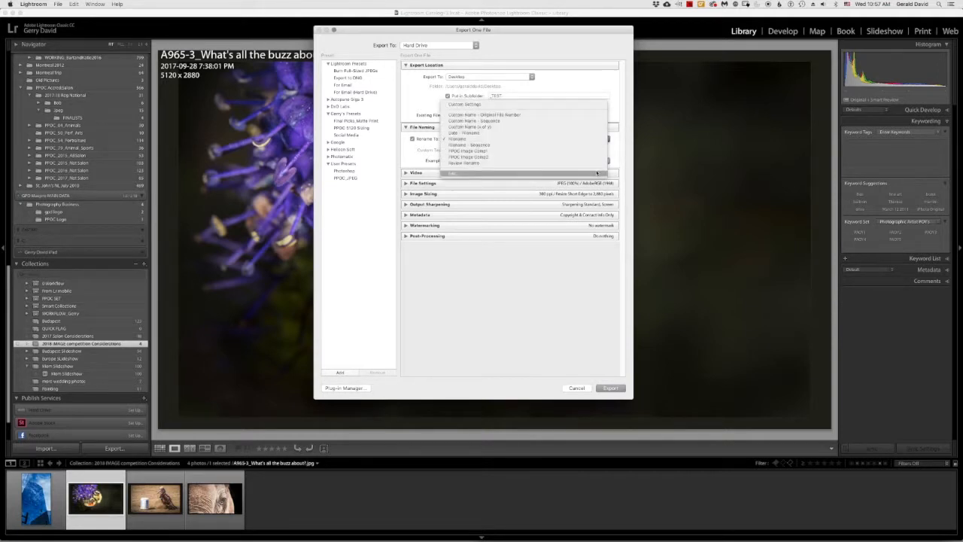
click(527, 175)
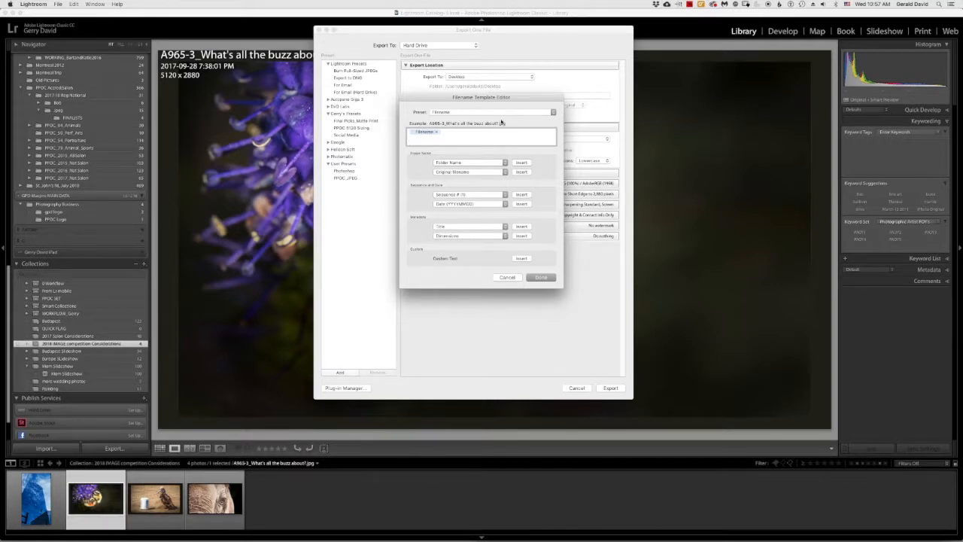
click(542, 277)
Base the export file naming on Filename - Sequence and replace the template's contents with "A965-" followed by a Sequence # (1) token.
click(606, 140)
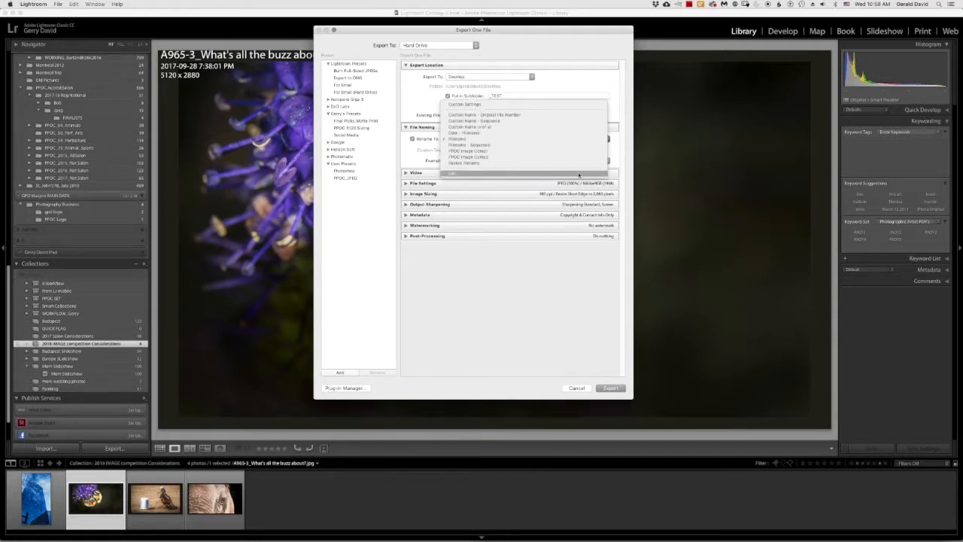
click(573, 144)
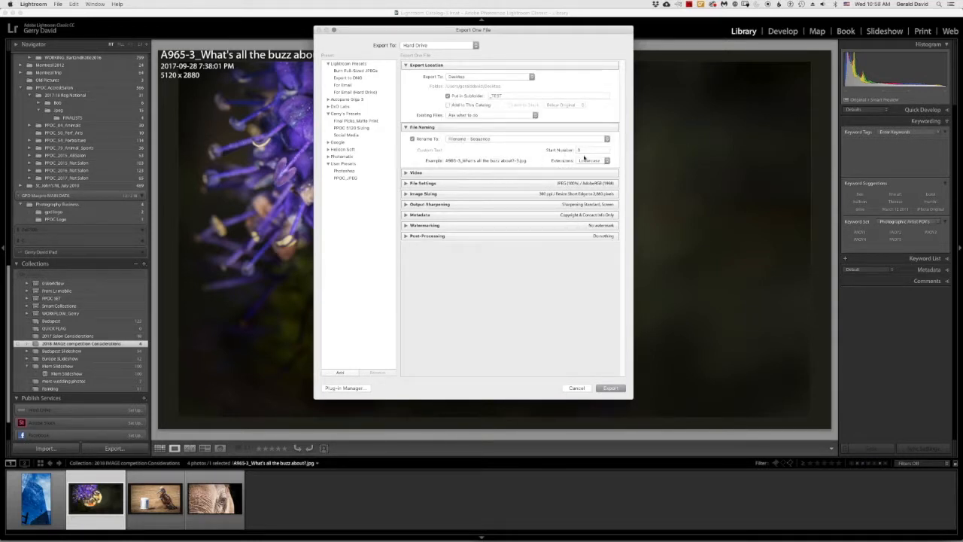
click(606, 140)
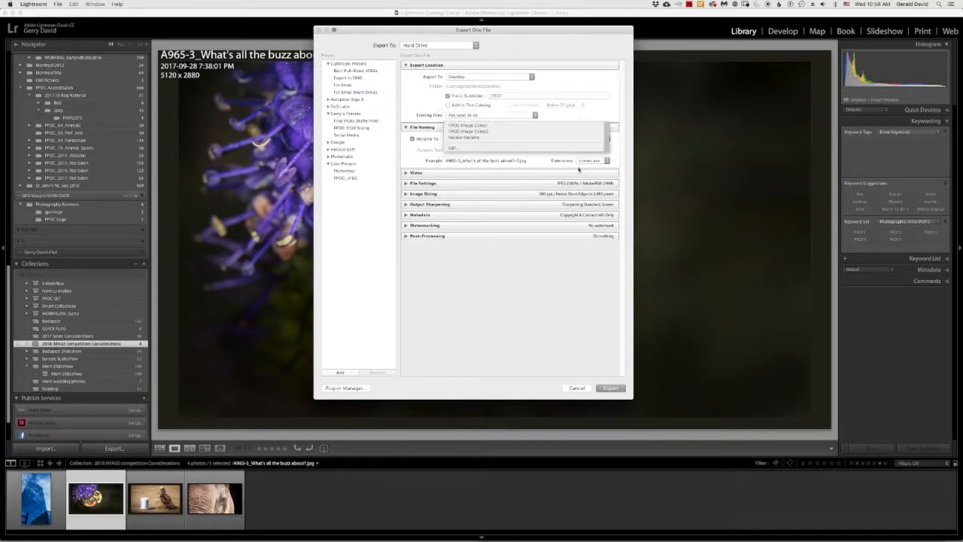
click(563, 148)
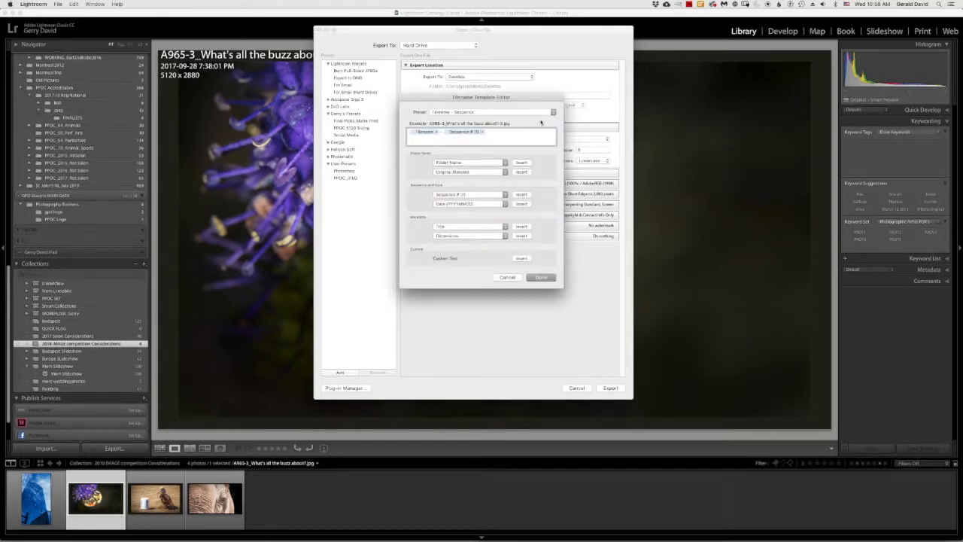
key(BackSpace)
key(BackSpace)
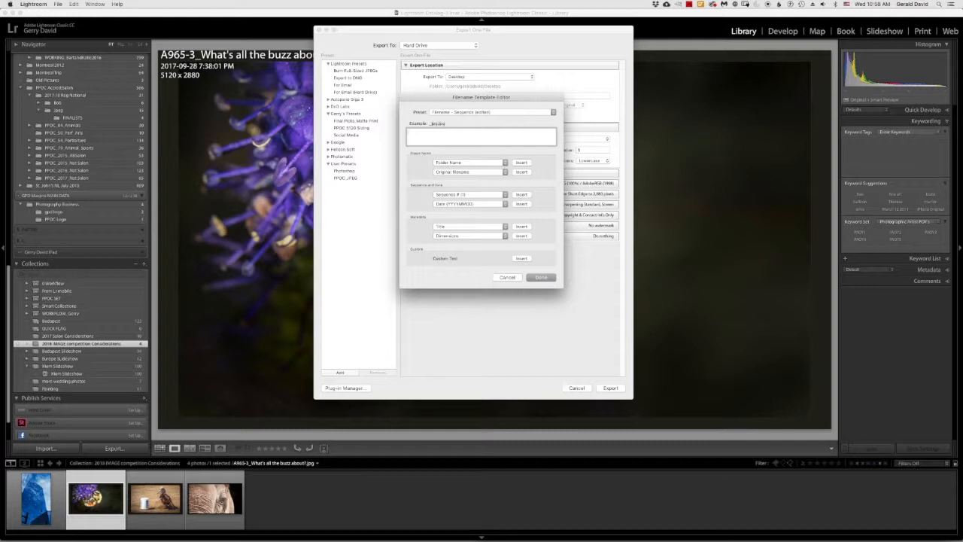
text(A965-)
click(521, 195)
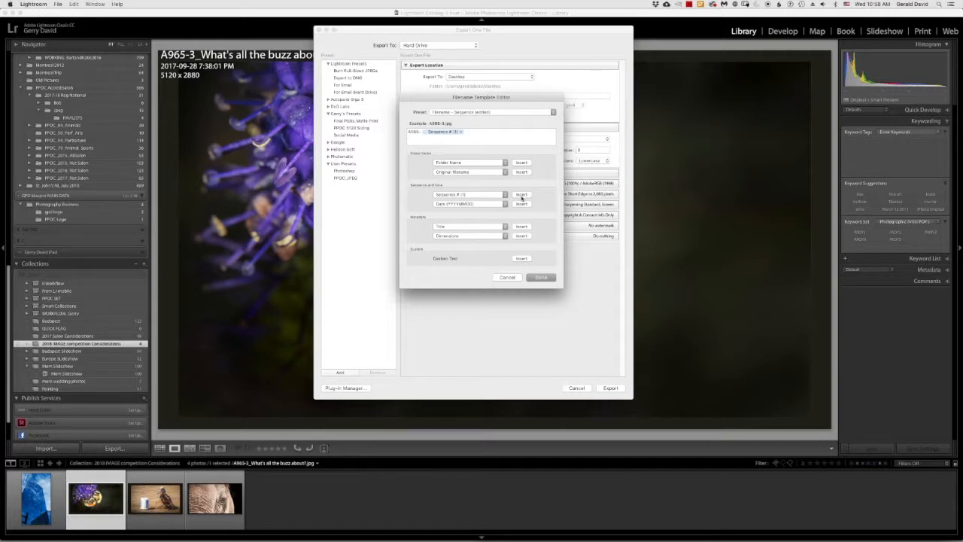
Try a literal "#" in place of the sequence token, and reinsert the Sequence # (1) token after "A965-".
click(519, 134)
key(BackSpace)
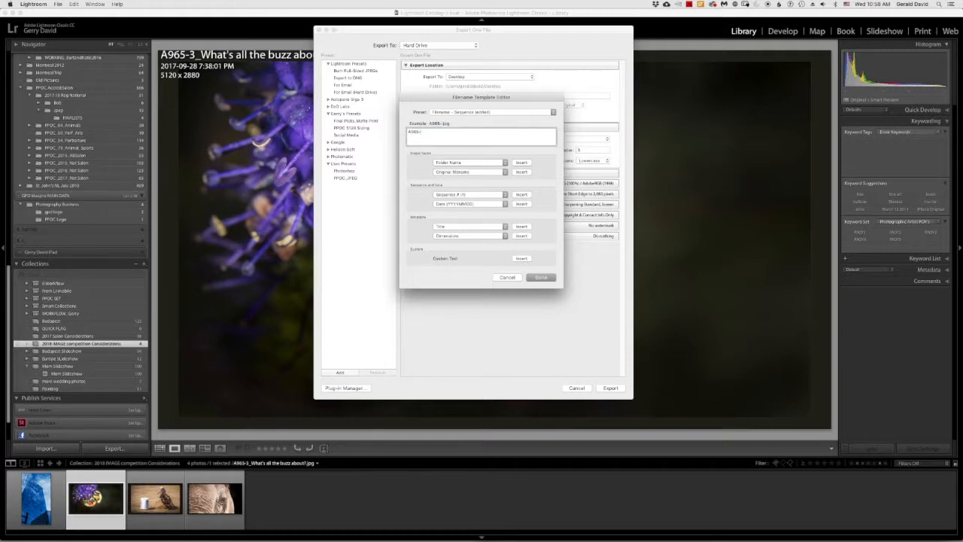
text(#)
click(521, 194)
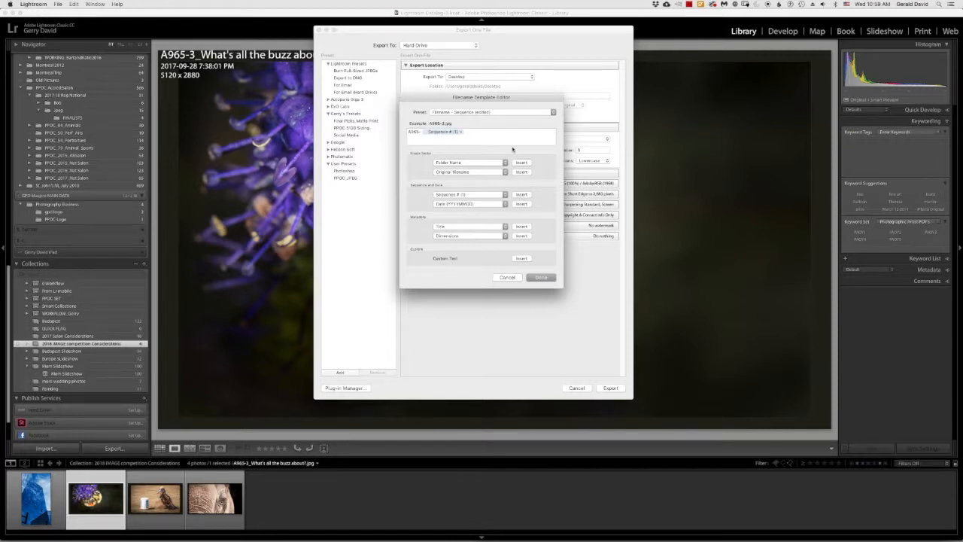
Append an underscore and a Custom Text token after the sequence number in the filename template.
click(480, 132)
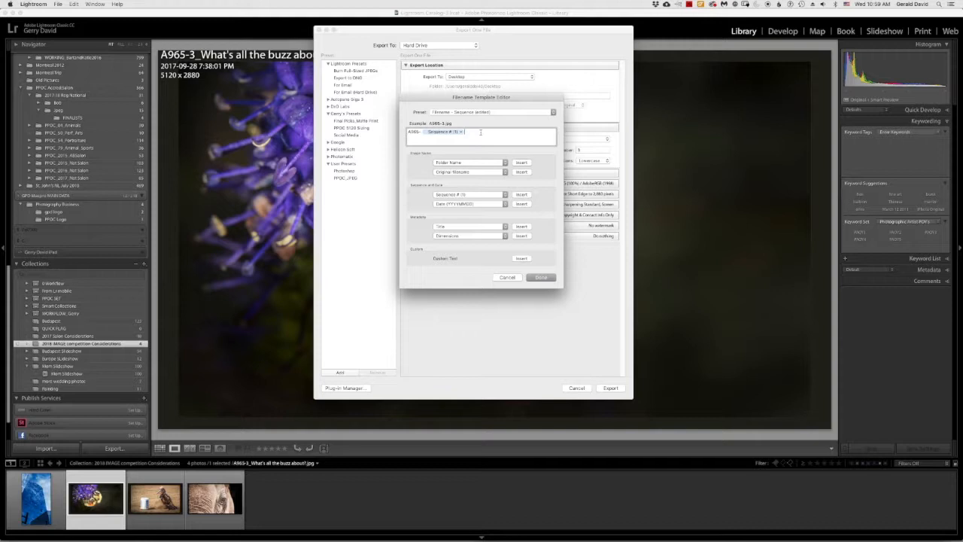
click(505, 162)
click(505, 162)
click(522, 258)
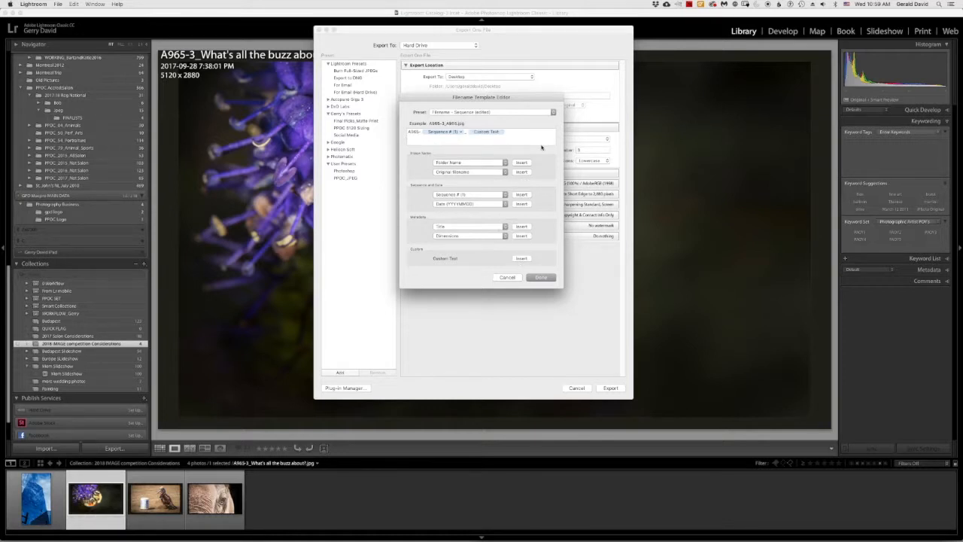
click(486, 132)
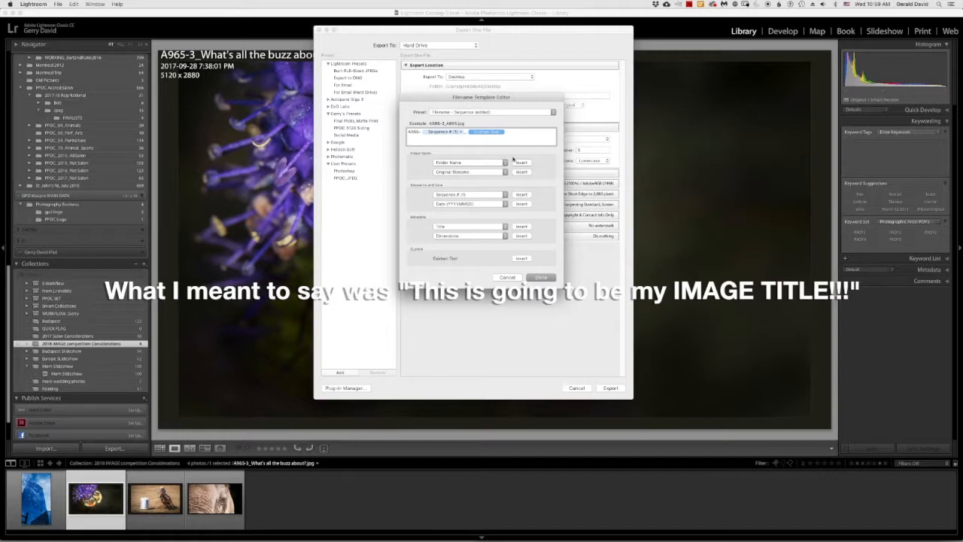
Save the filename template as a new preset named PPOC Image Comp3 and apply it to the export naming.
click(554, 112)
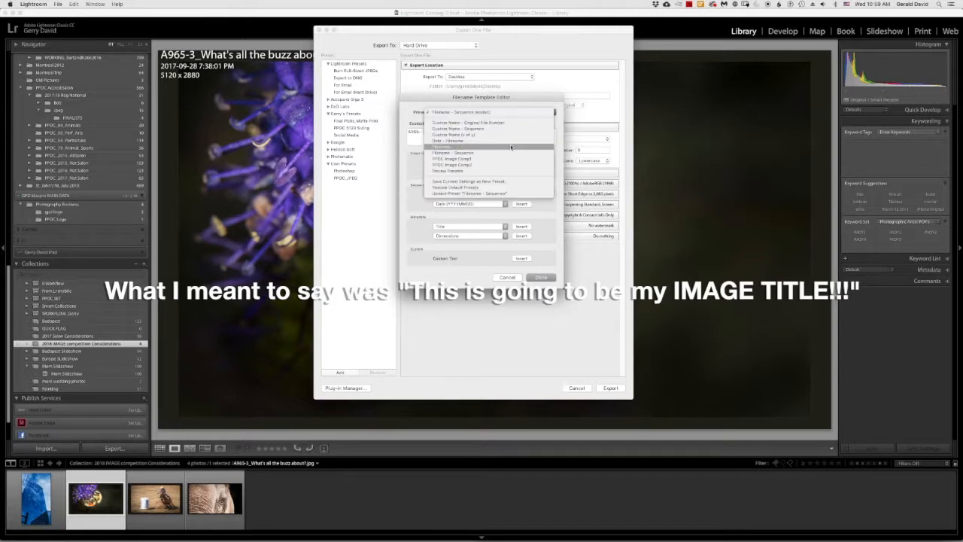
click(497, 183)
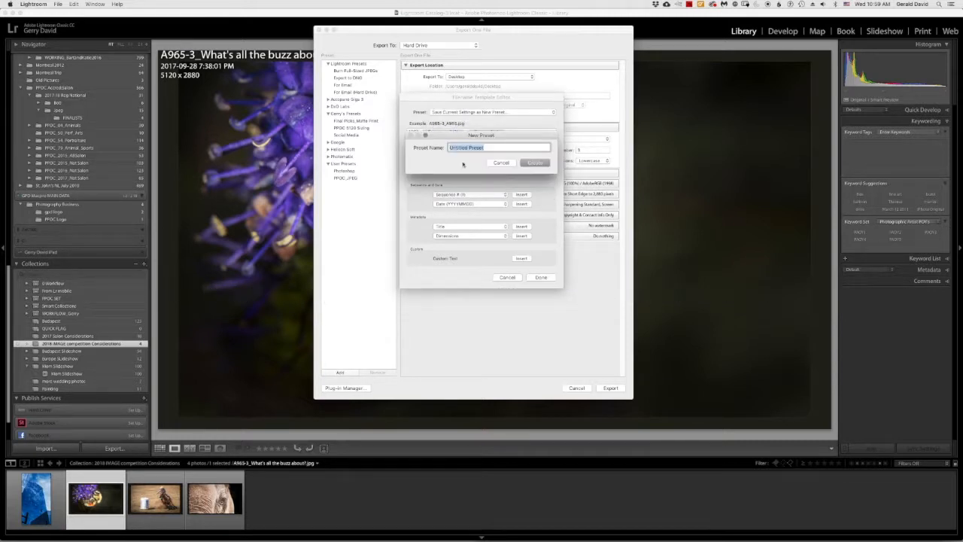
text(PPOC)
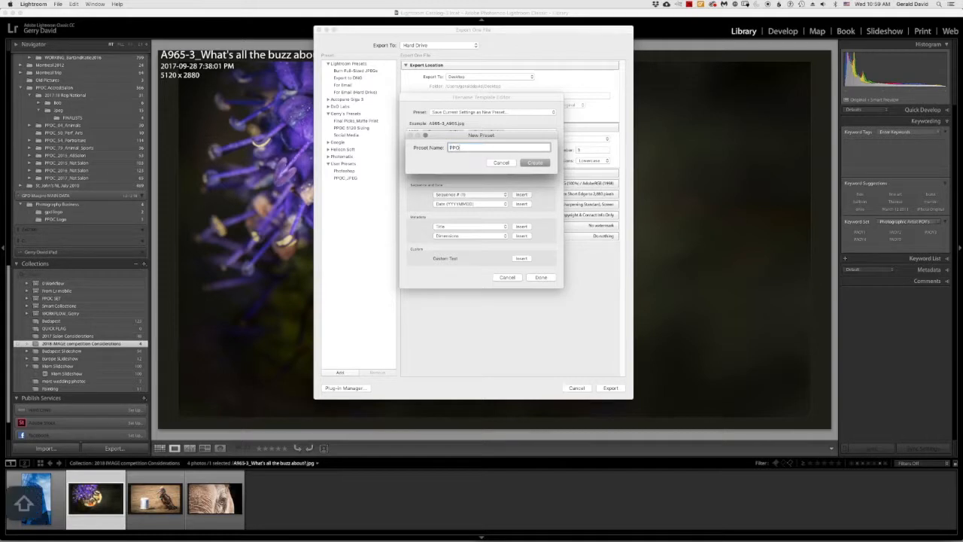
text( Ima)
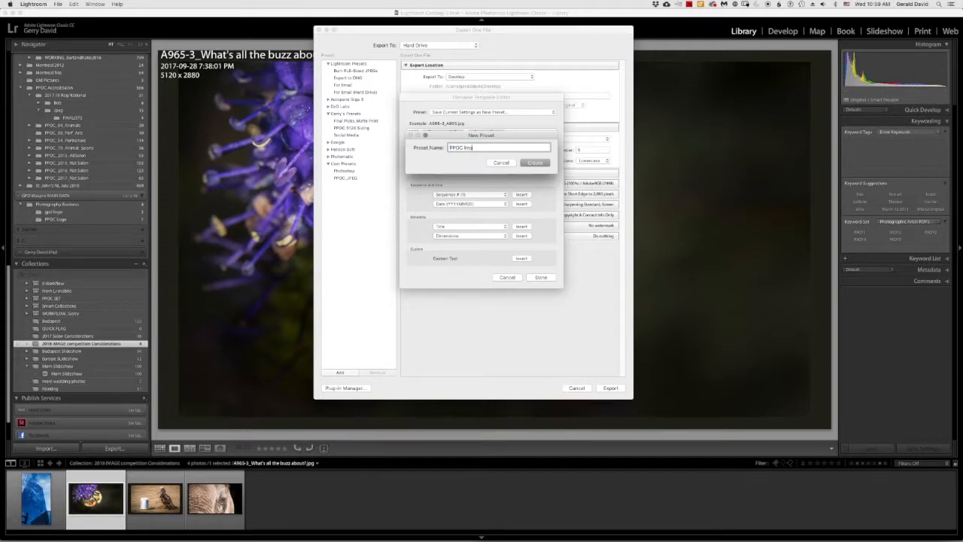
text(ge Comp!)
key(BackSpace)
click(534, 164)
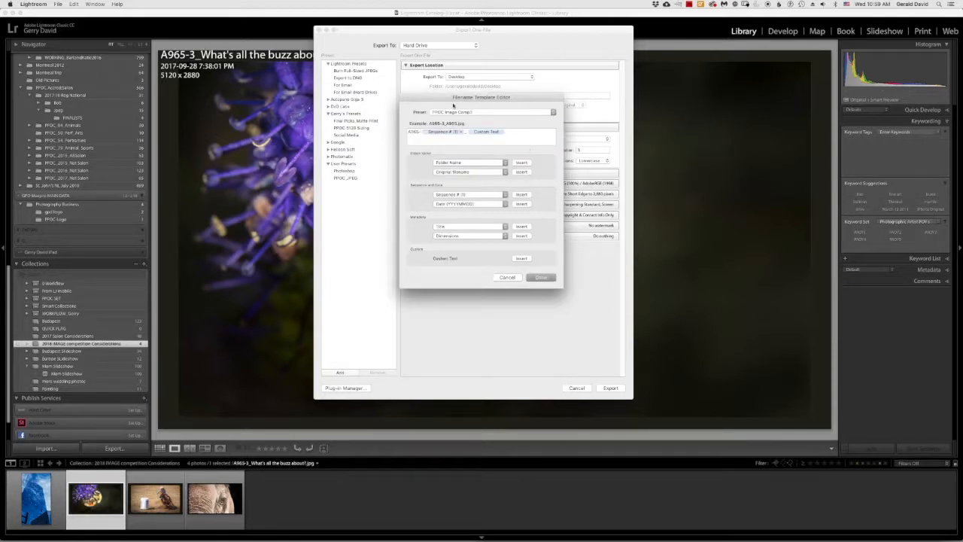
click(541, 278)
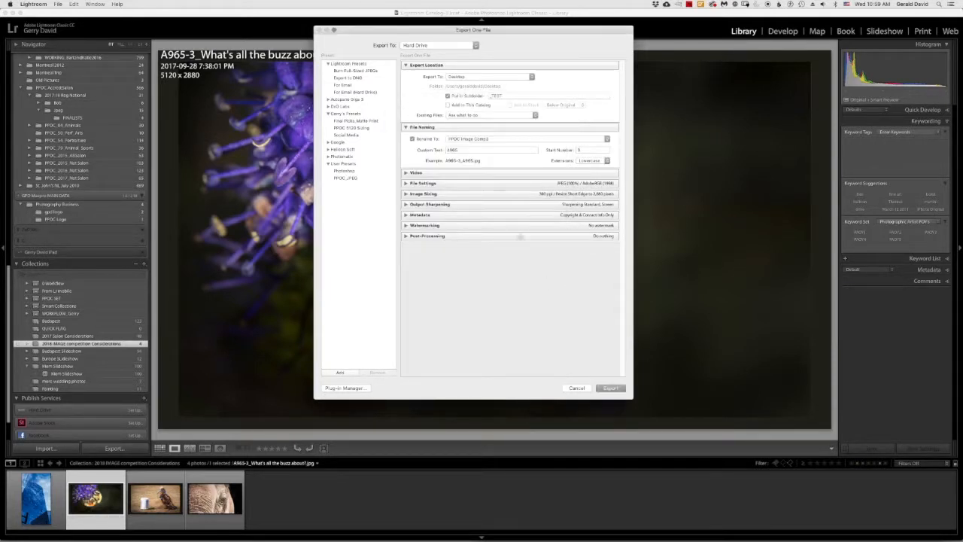
Cancel the current export, select the elephant eye photo, and open its export settings.
click(577, 389)
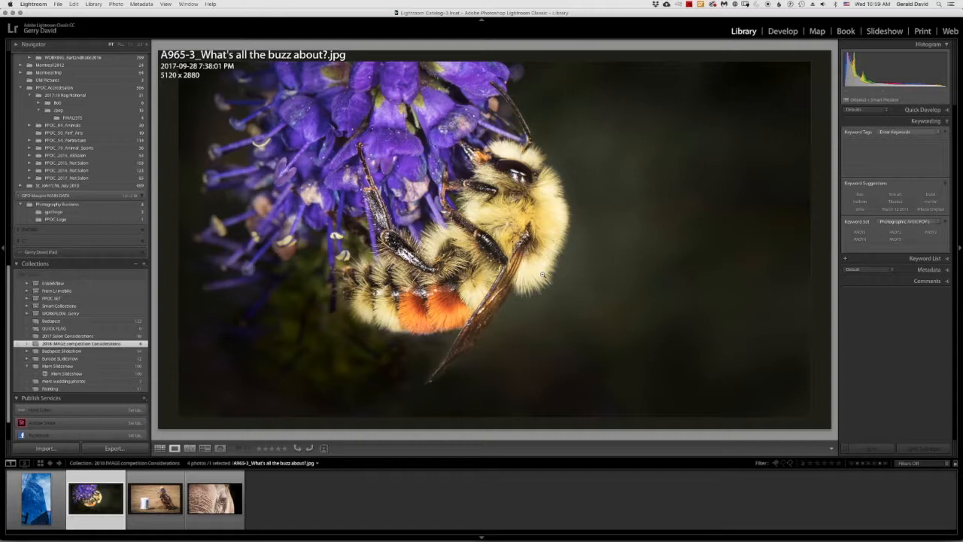
click(211, 487)
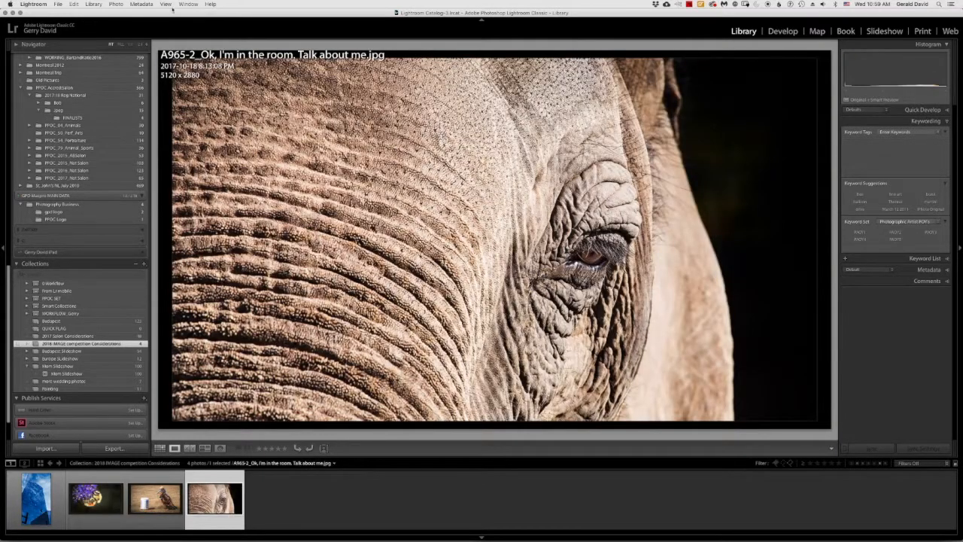
click(58, 4)
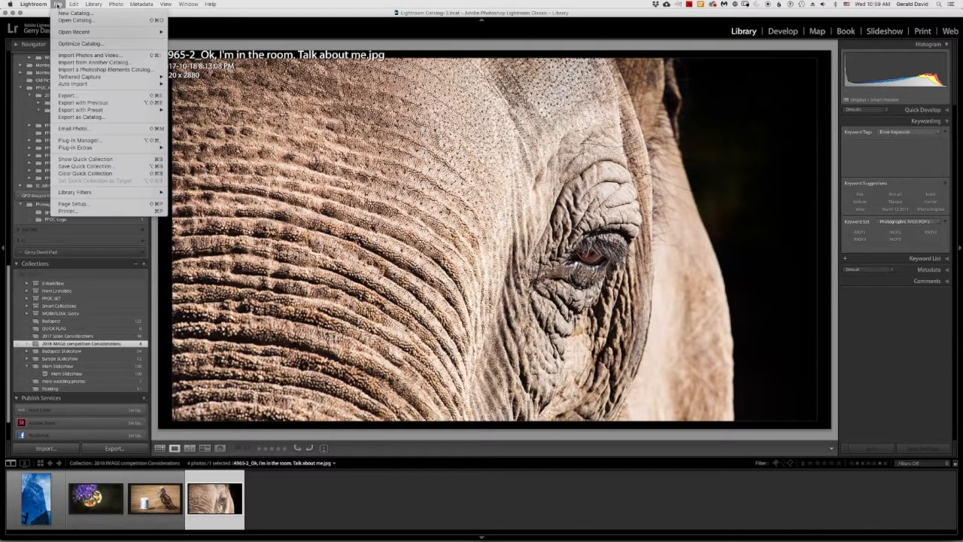
click(75, 95)
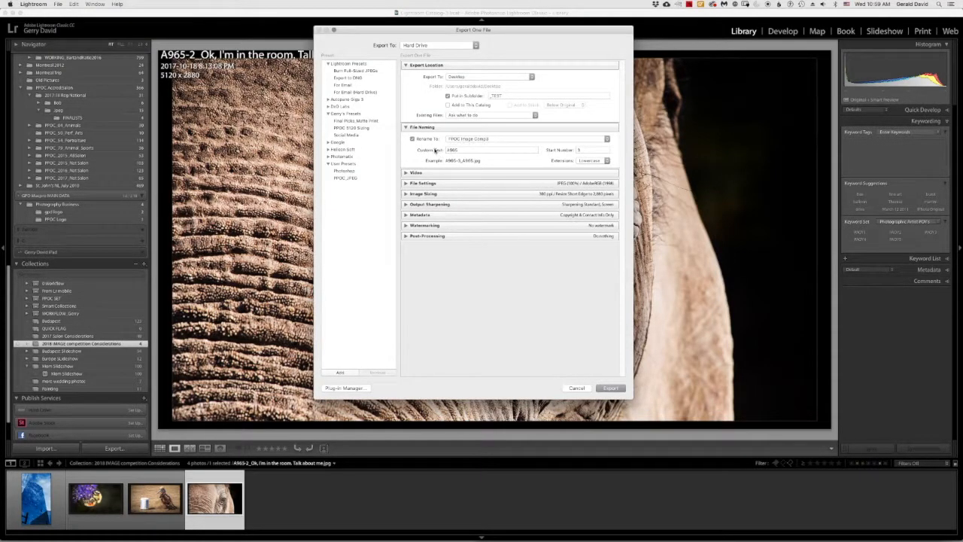
Set the export filename's custom text to "Elephanteye" and the start number to 1.
double_click(450, 150)
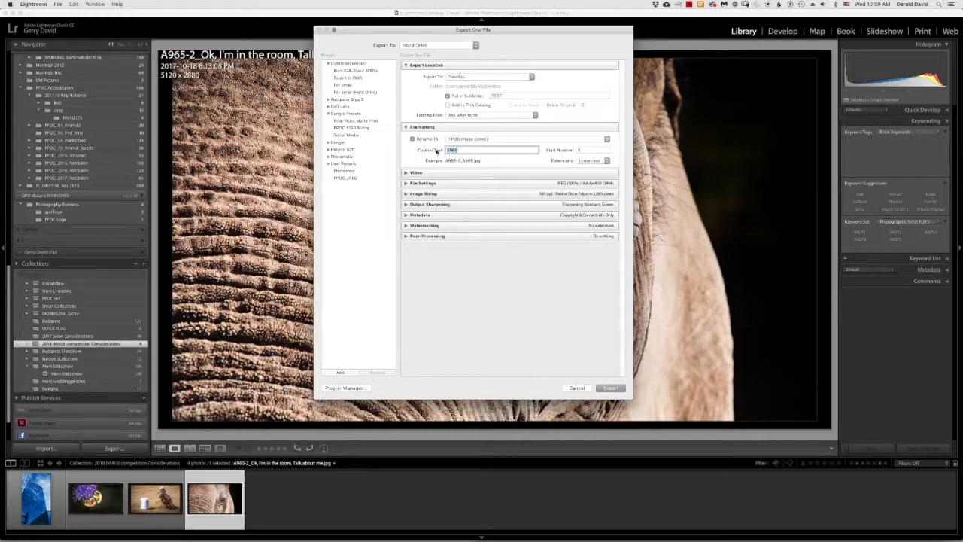
text(Elephanteye)
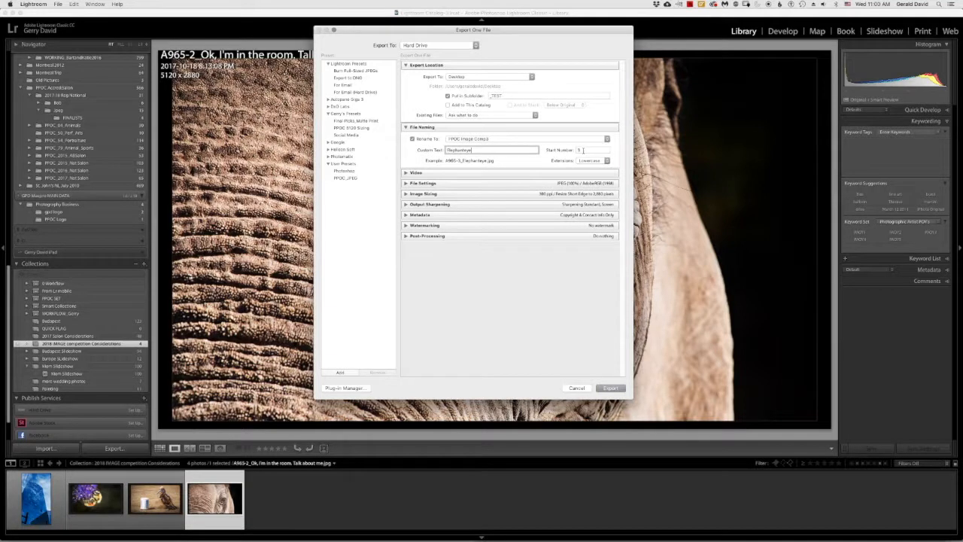
click(577, 150)
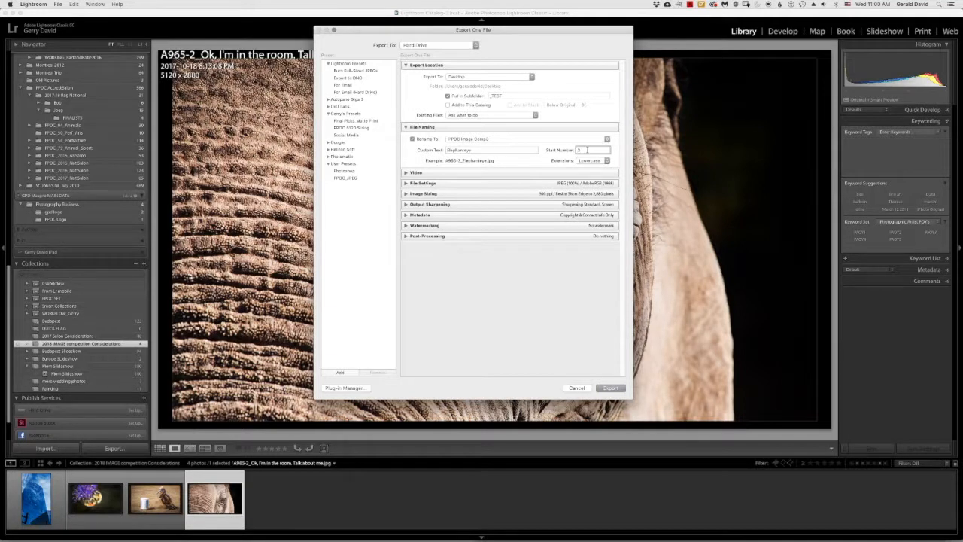
text(1)
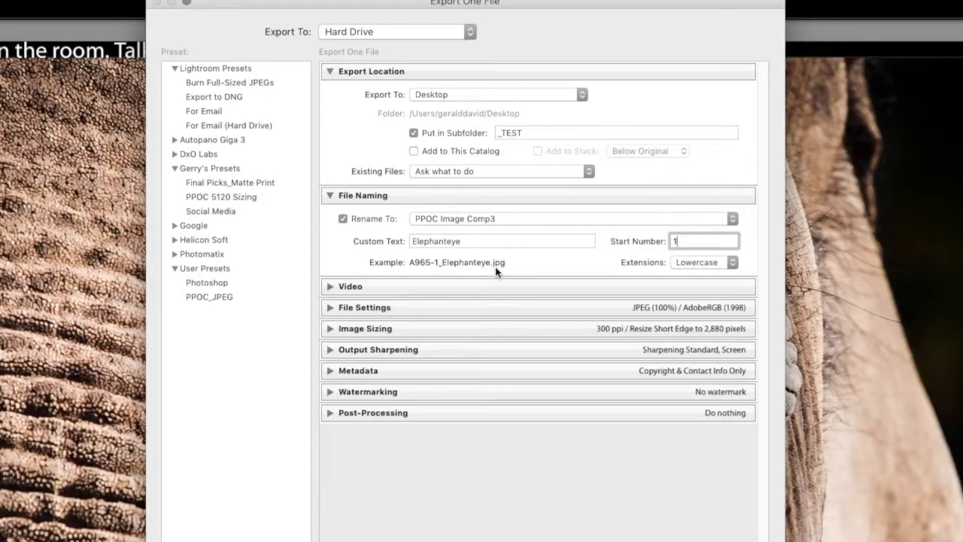
Try adding ".jpg" to the end of the custom text "Elephanteye", and remove the added extension.
double_click(470, 241)
double_click(562, 241)
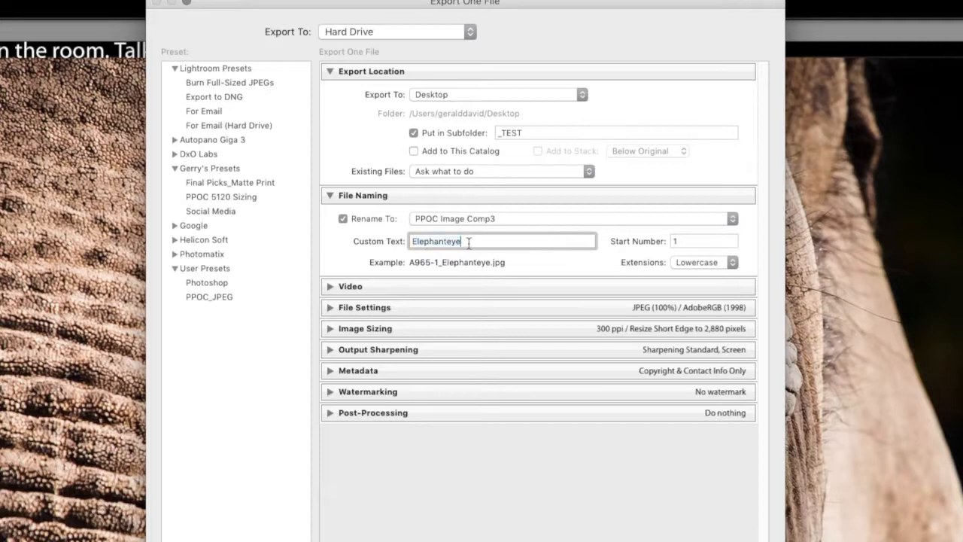
click(445, 242)
double_click(465, 241)
click(465, 241)
text(.jpg)
key(BackSpace)
key(BackSpace)
key(BackSpace)
key(BackSpace)
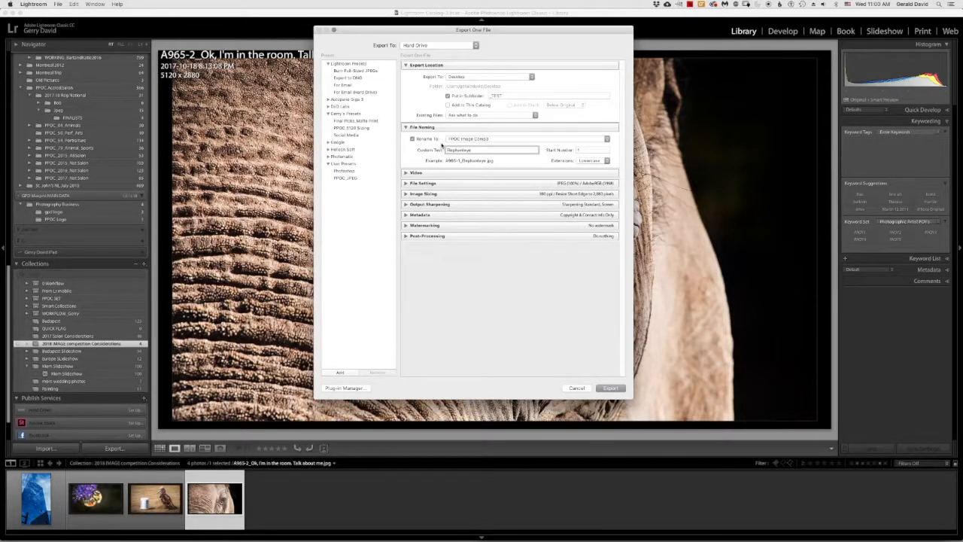
Export the elephant eye photo, and open the export settings for the barrel racing photo.
click(621, 387)
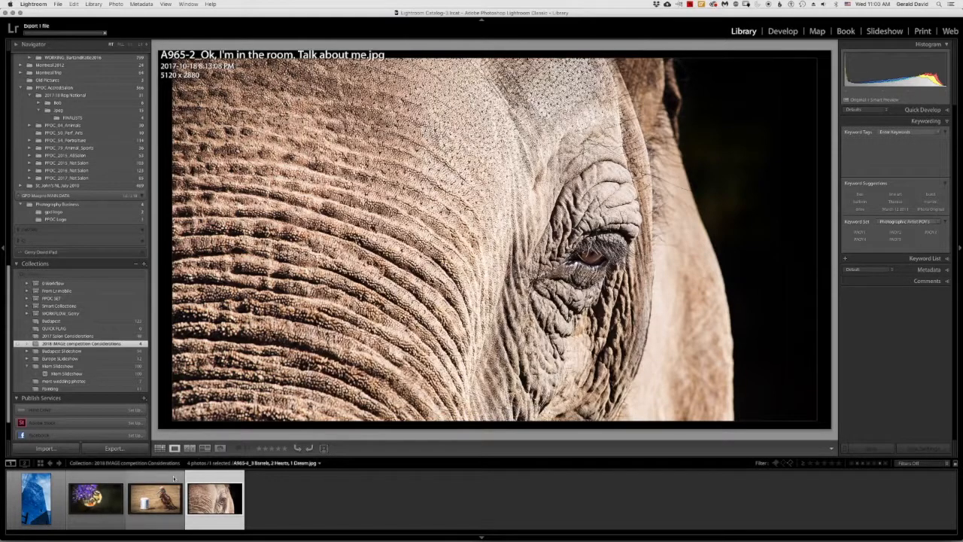
click(175, 482)
click(57, 5)
click(57, 4)
click(58, 4)
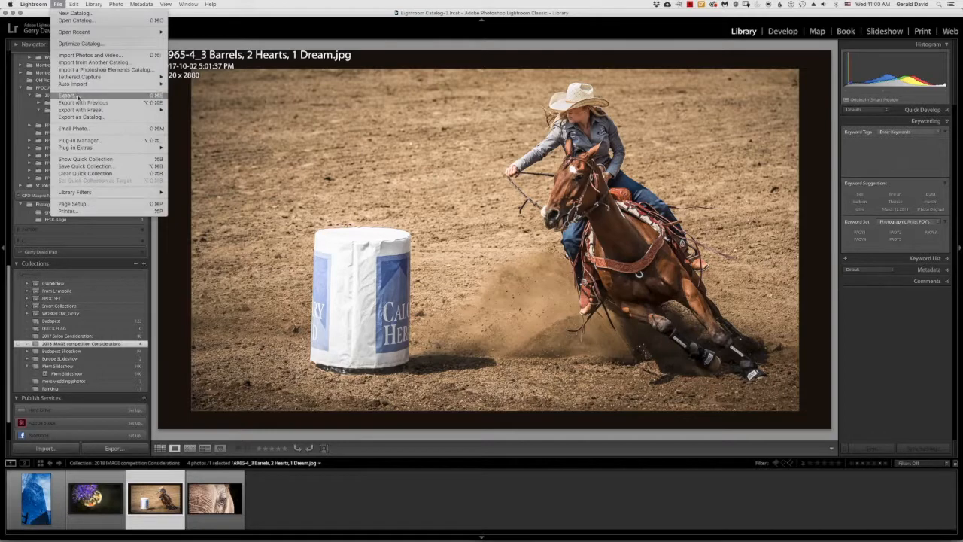
click(75, 97)
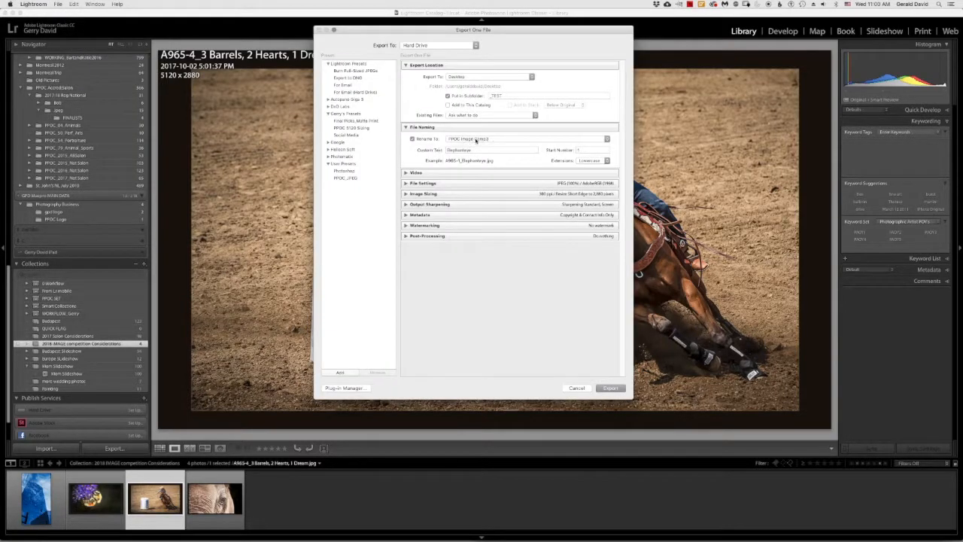
Set the custom text to "Barrelracer" and the start number to 2, and export the barrel racing photo.
double_click(474, 149)
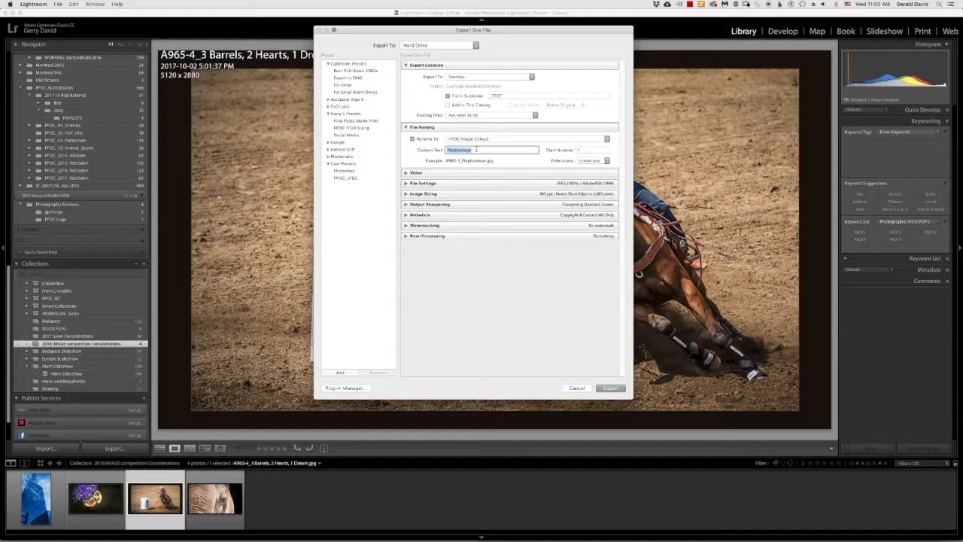
text(Barrelracer)
double_click(594, 150)
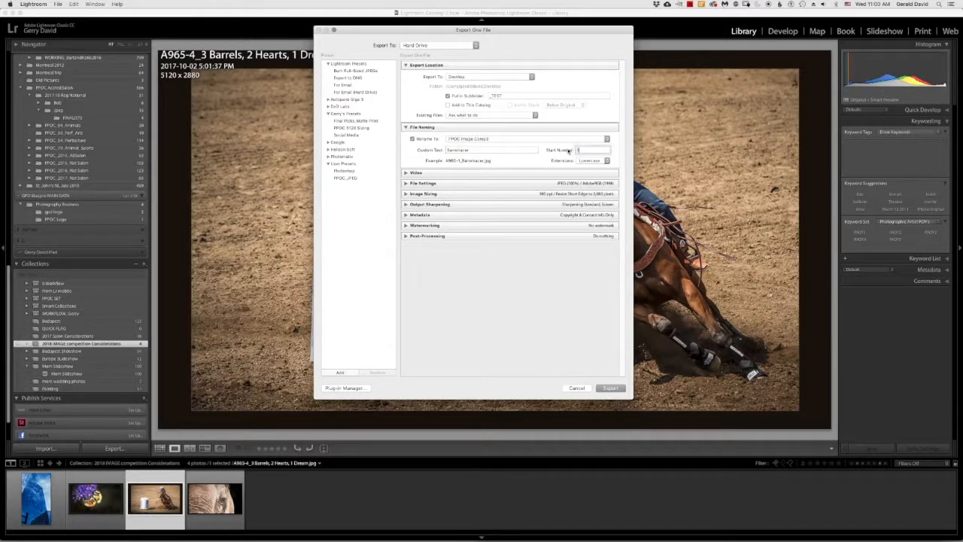
text(3)
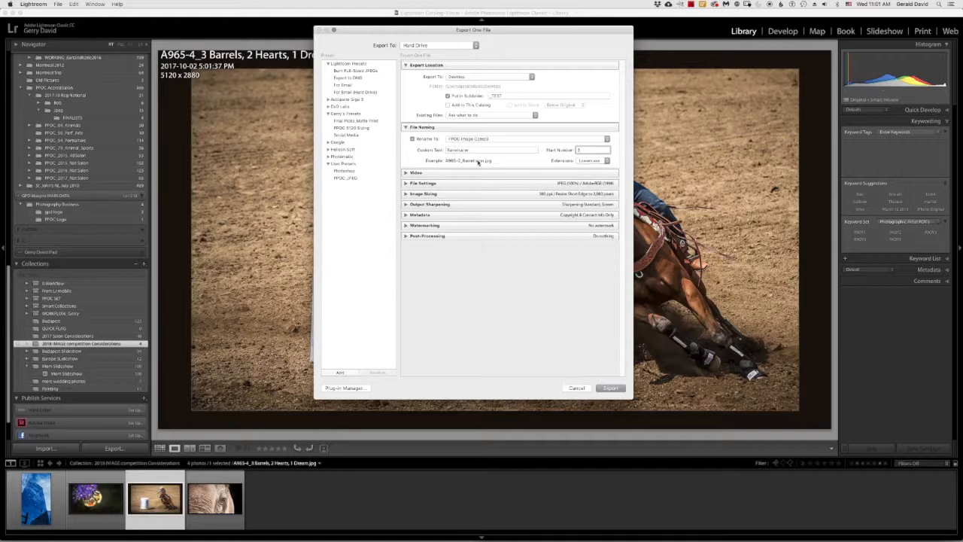
click(608, 388)
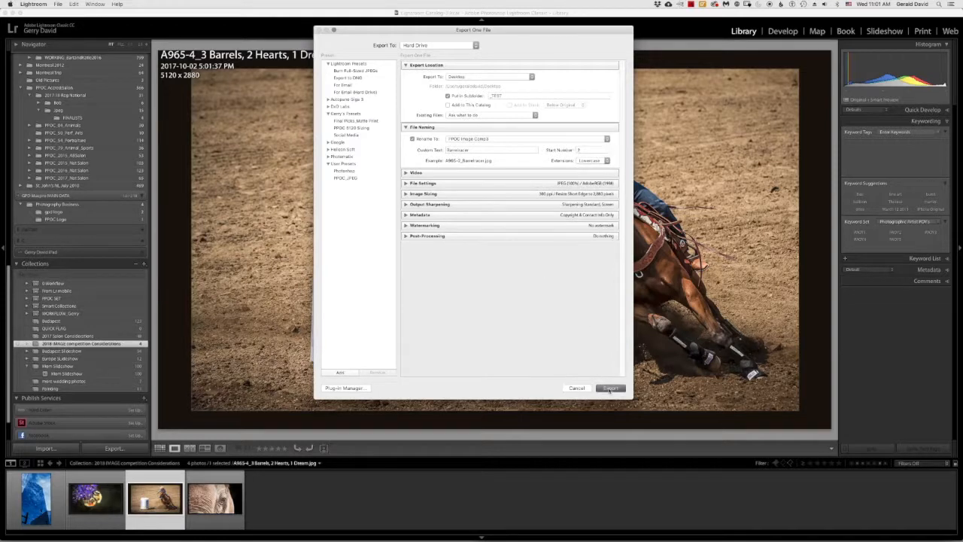
Switch to Finder and check the exported files' names in the Desktop's _TEST folder, widening the file name column.
click(38, 526)
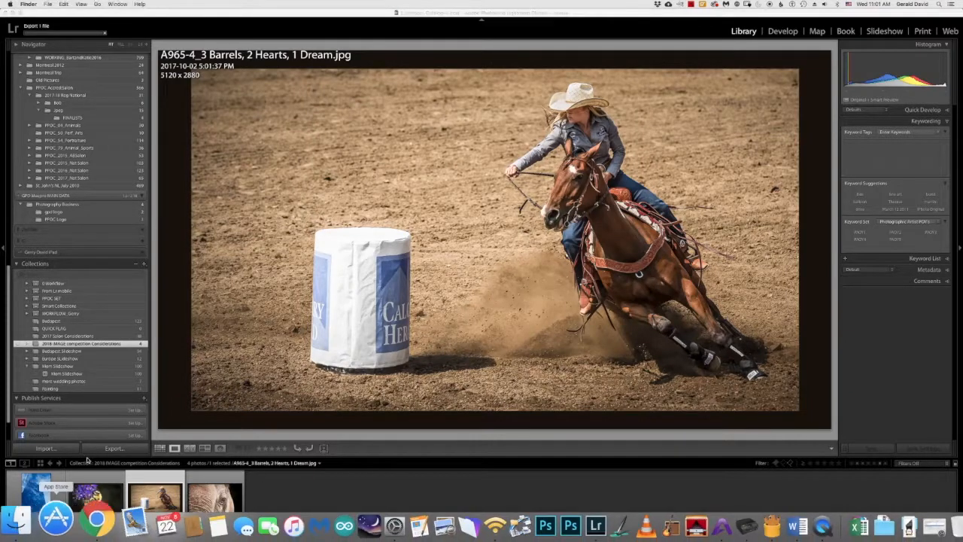
click(30, 88)
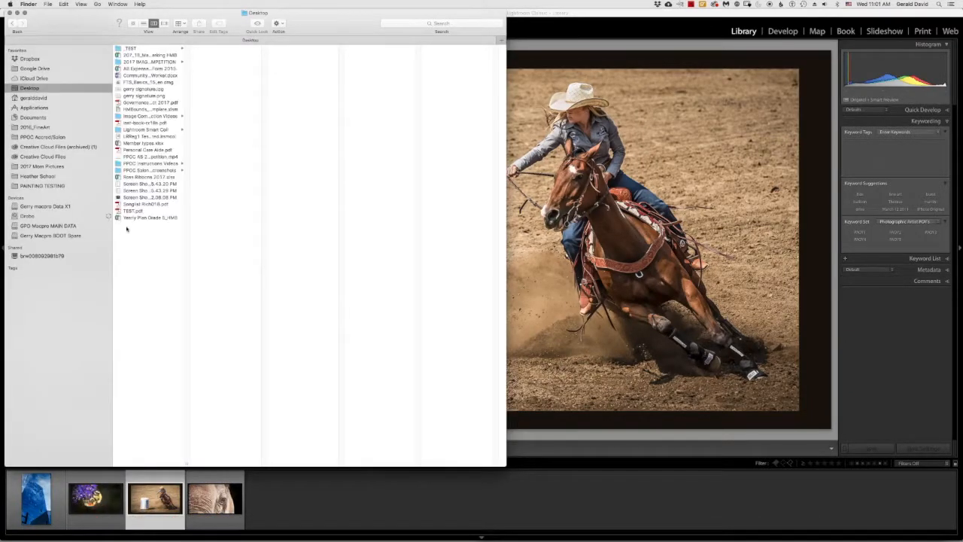
click(145, 49)
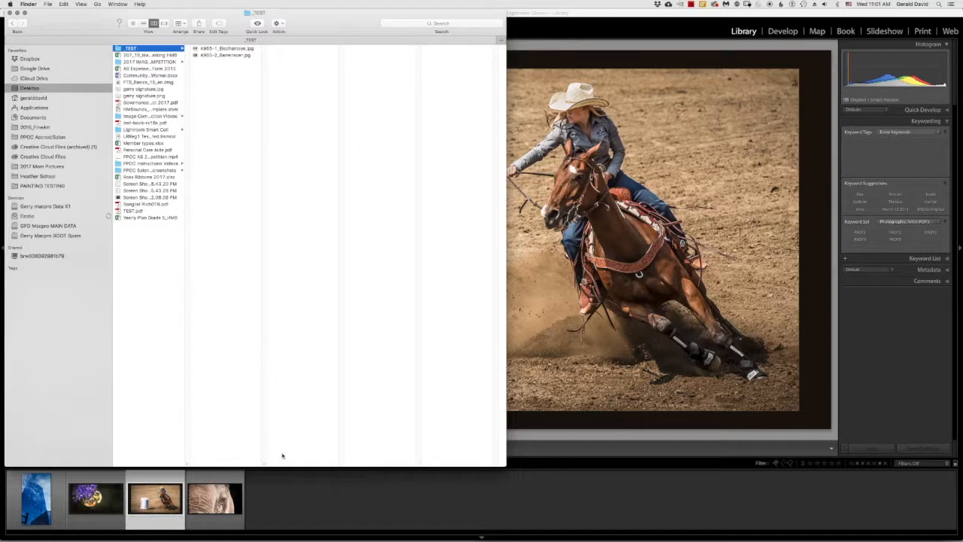
drag(265, 462, 303, 463)
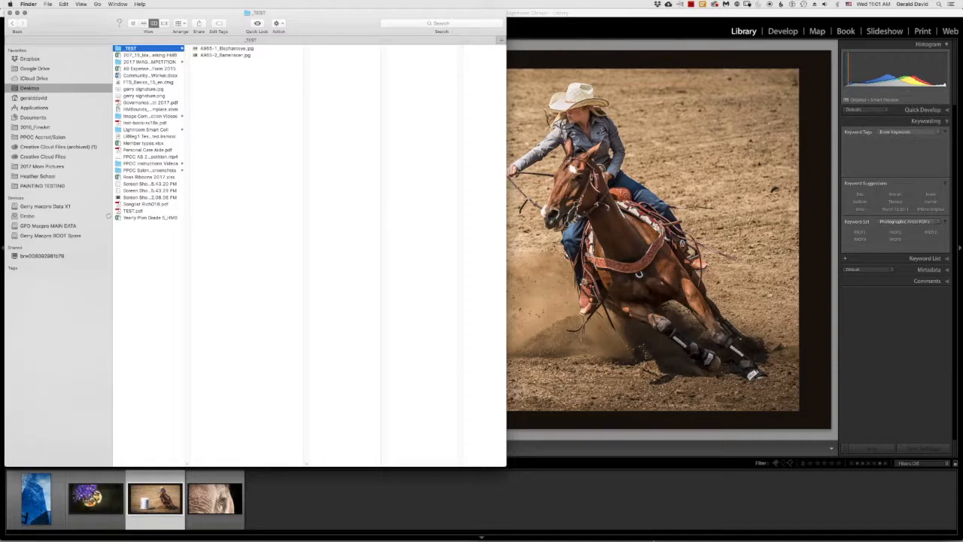
mouse_move(771, 532)
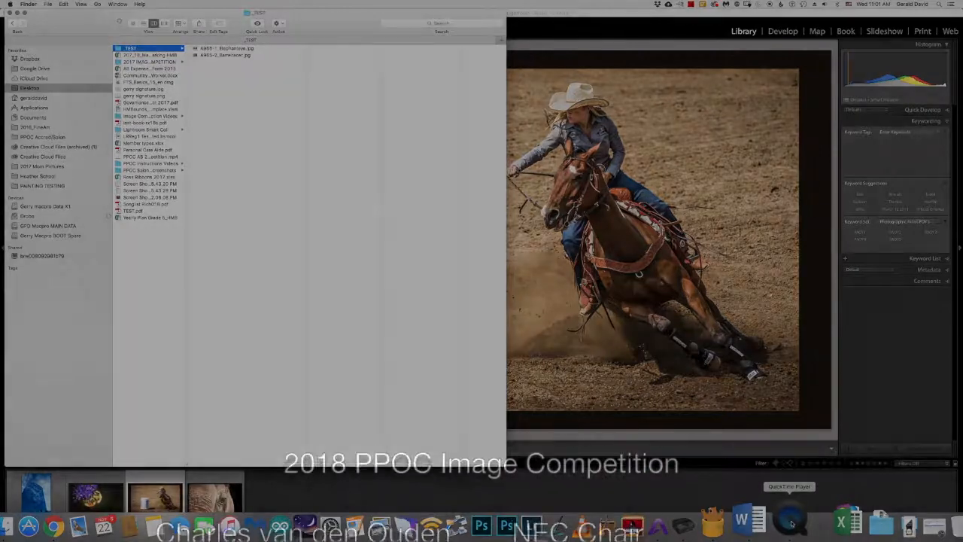
right_click(791, 521)
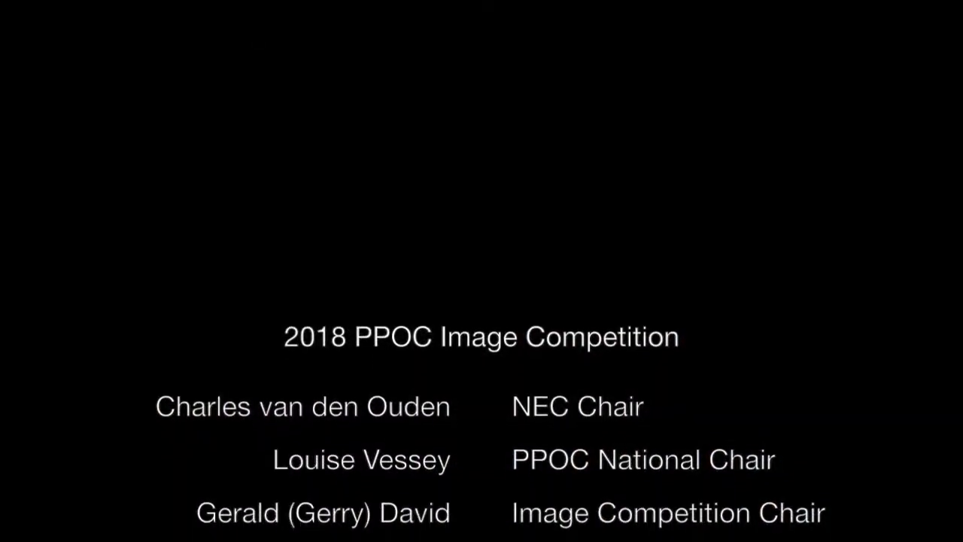